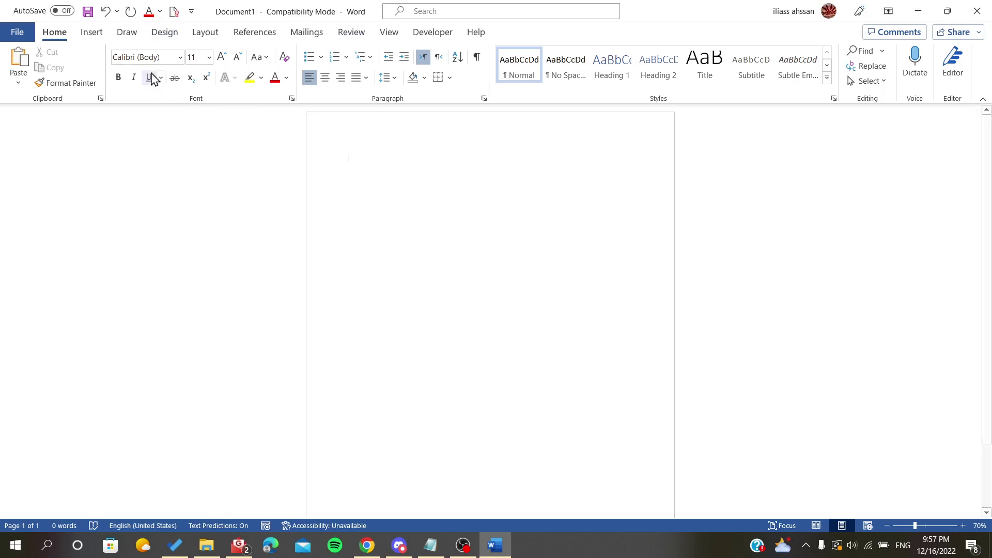
- Switch the ribbon to the Insert tab
click(93, 34)
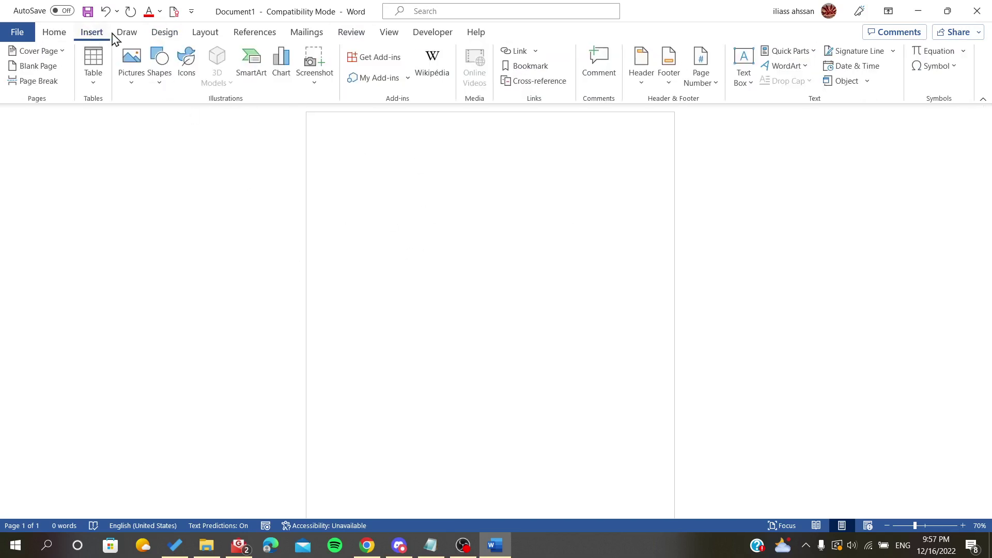
- Insert a Simple Text Box and replace its placeholder with 'Hello world'
click(745, 62)
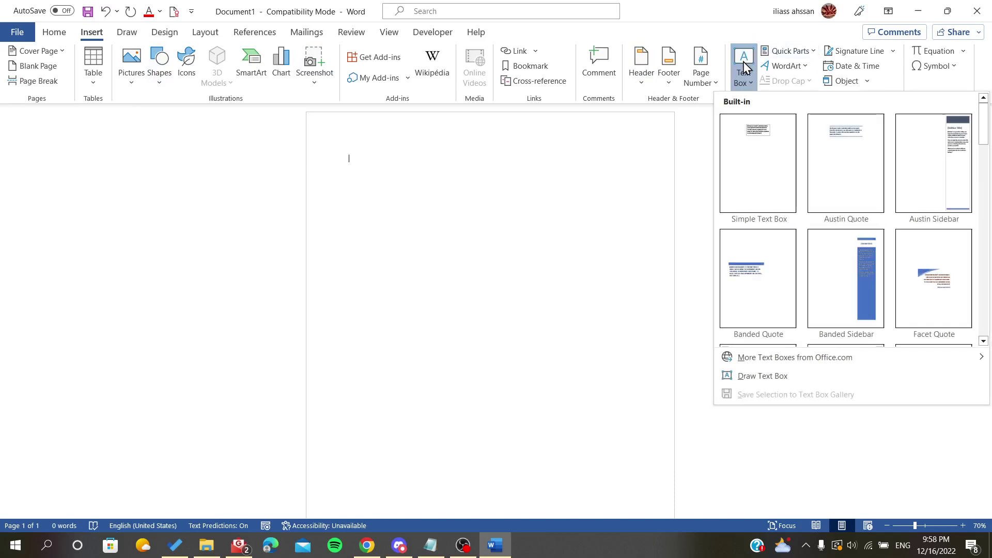
click(743, 78)
click(744, 77)
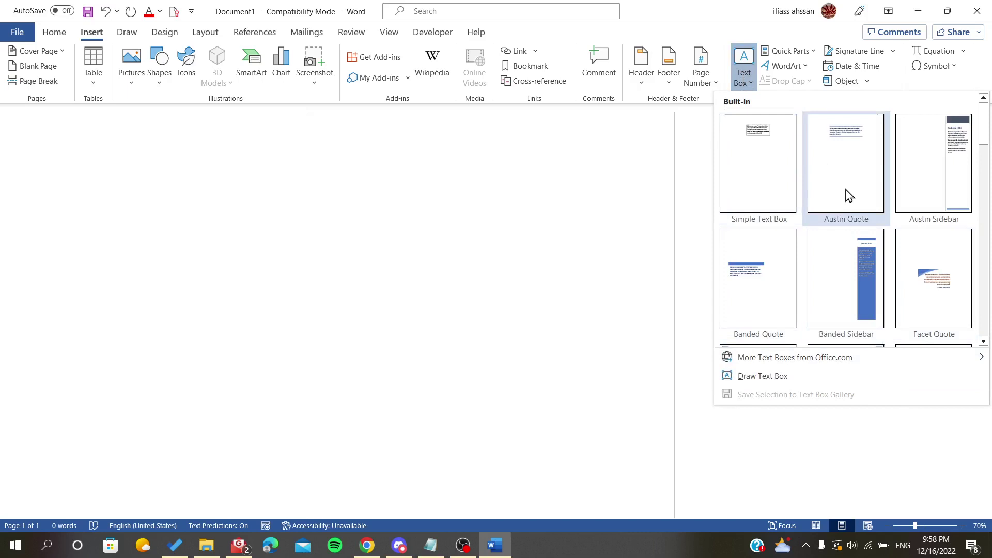
click(763, 174)
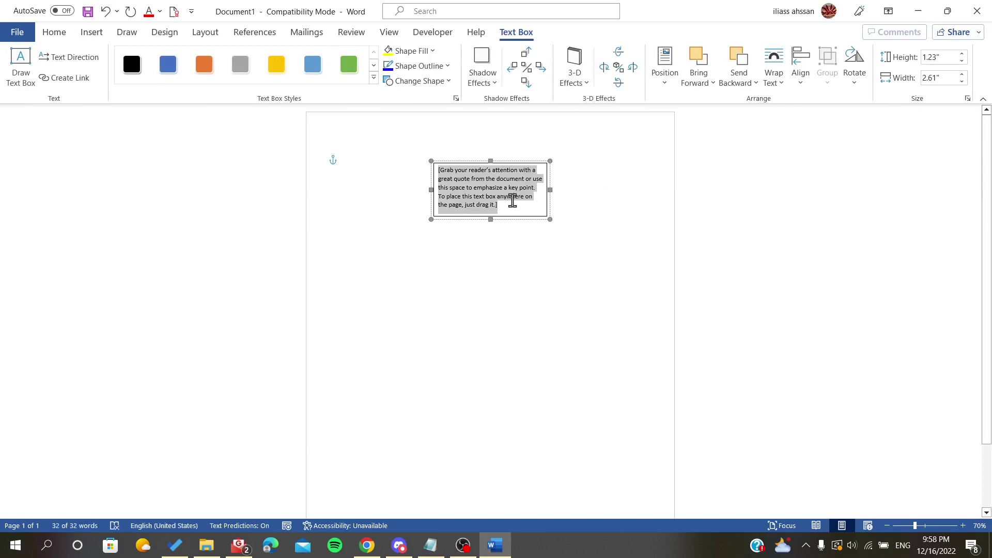
text(Hello world)
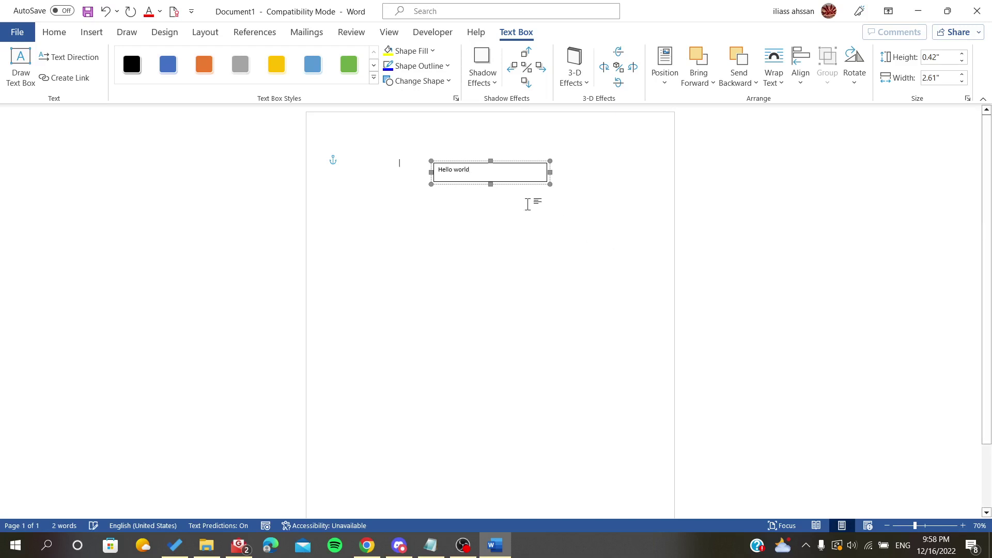
- Drag the Hello world box down-left, then convert the document to the newest Word format
click(505, 184)
drag(507, 184, 490, 233)
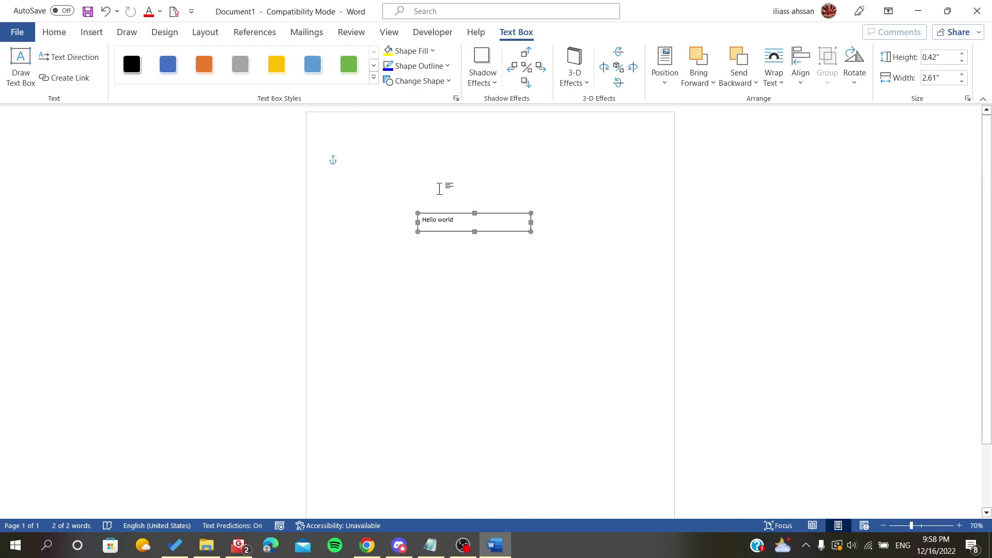
click(19, 36)
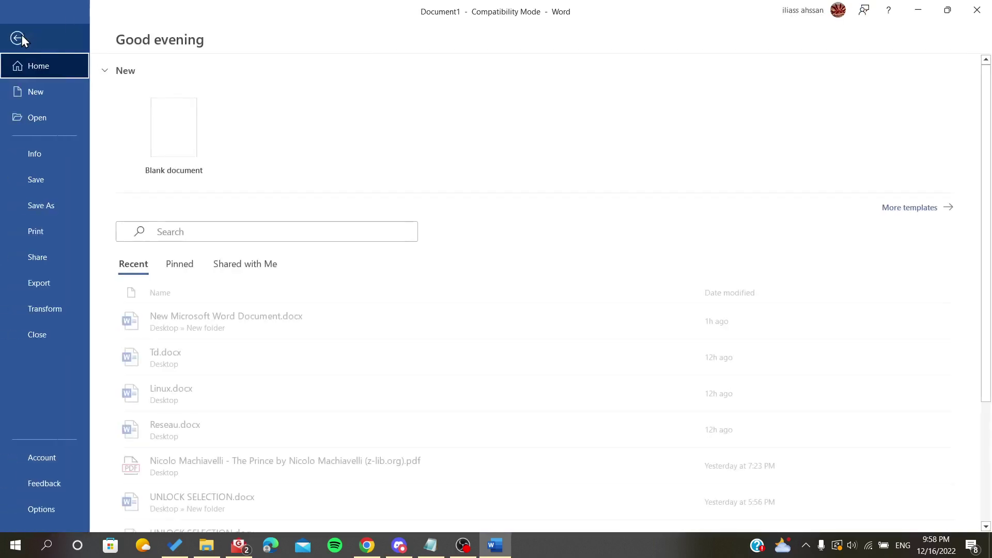
click(47, 153)
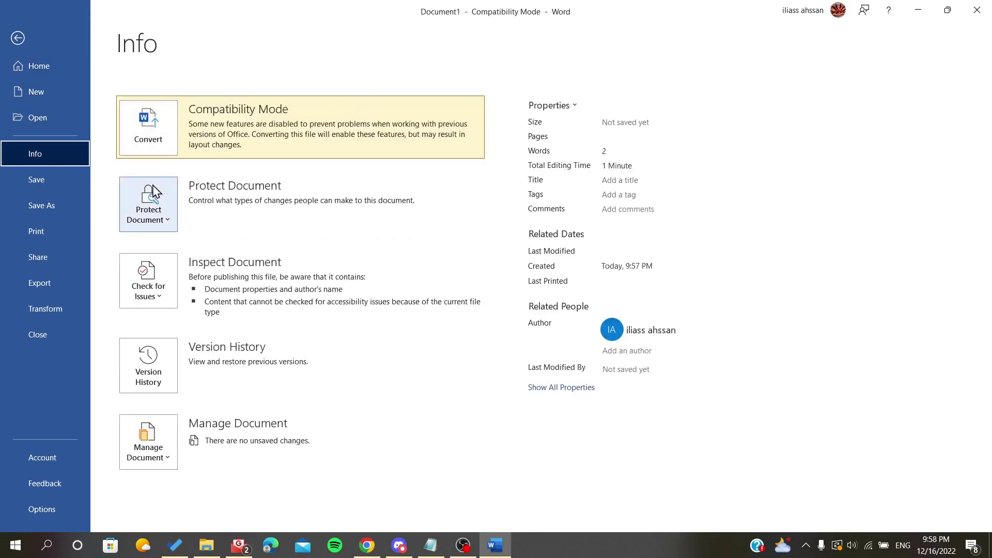
click(157, 147)
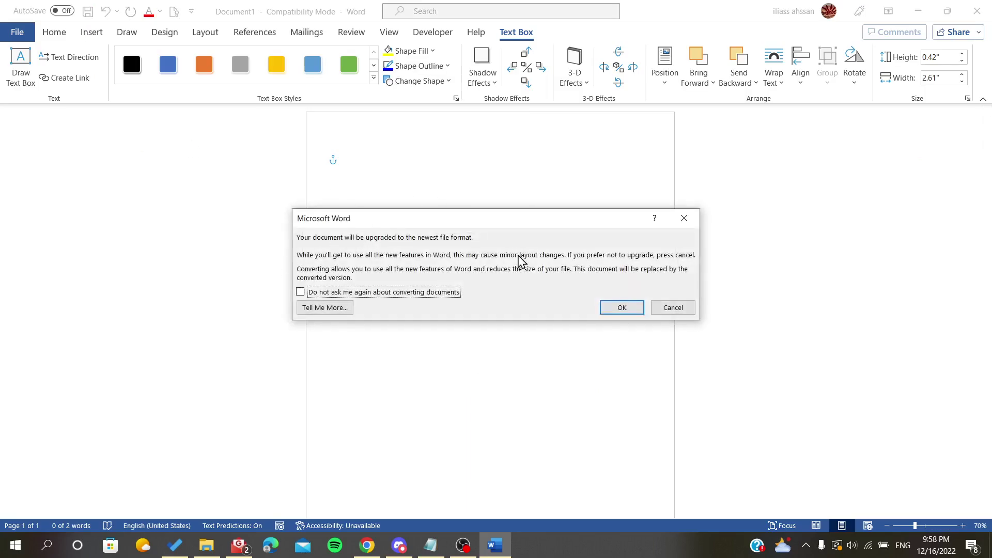
click(625, 308)
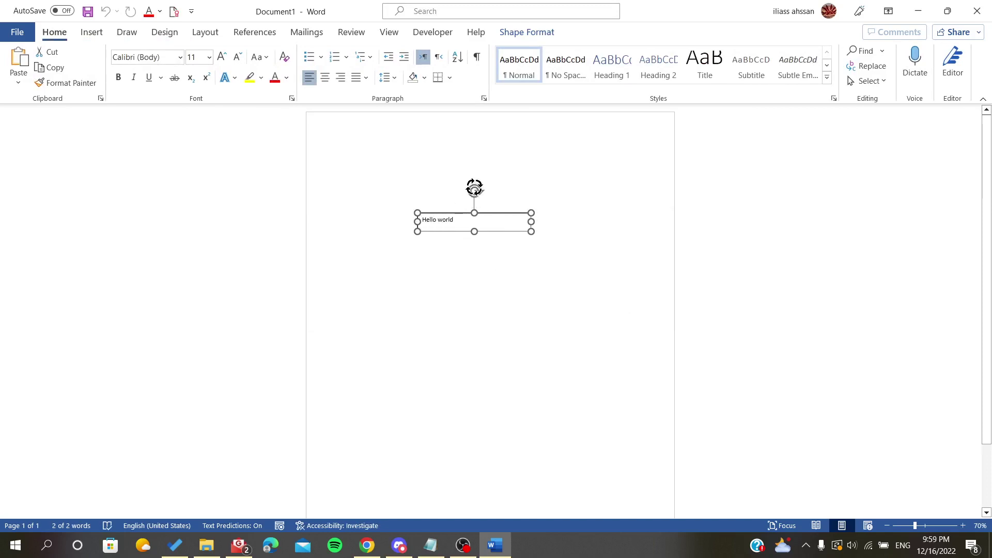
drag(474, 192, 474, 265)
key(ctrl+z)
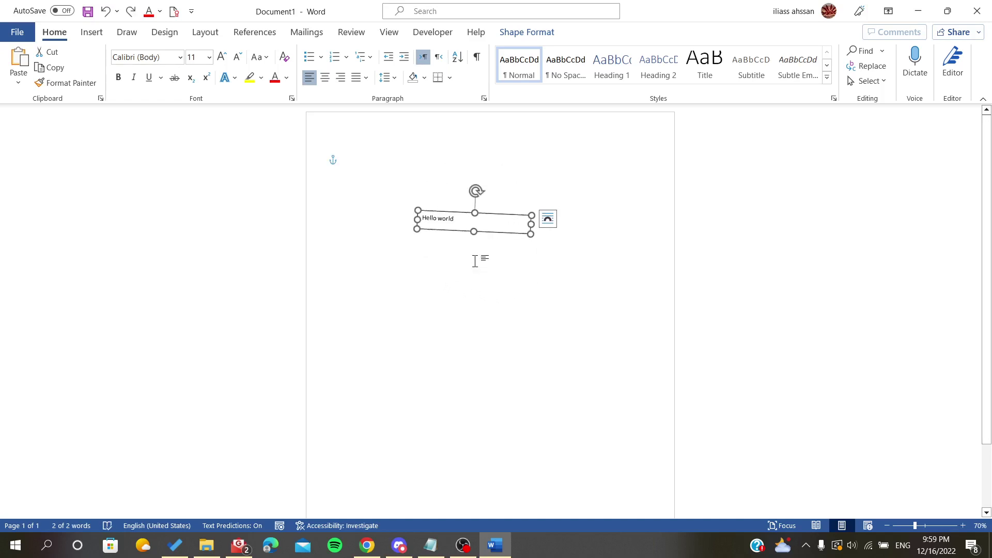
drag(481, 193, 474, 195)
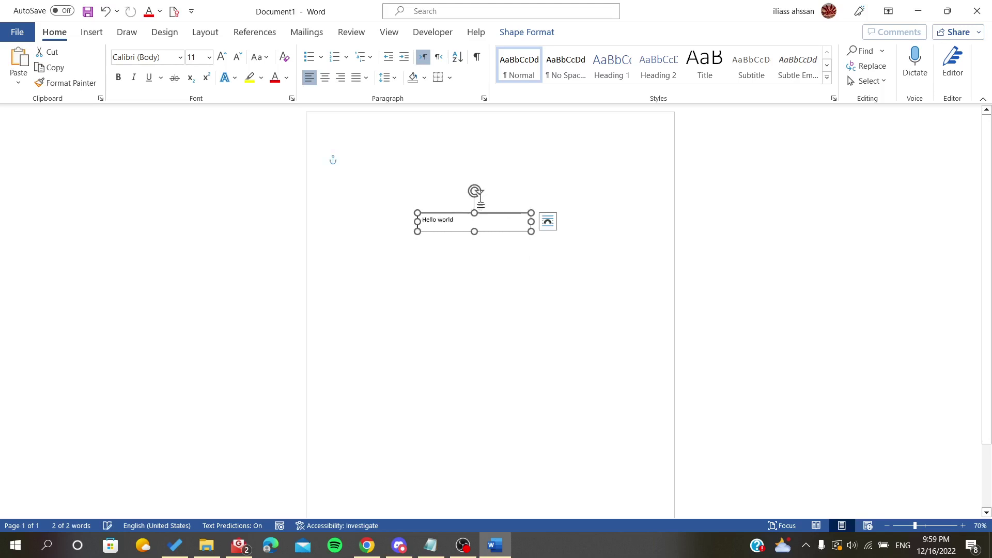
click(502, 217)
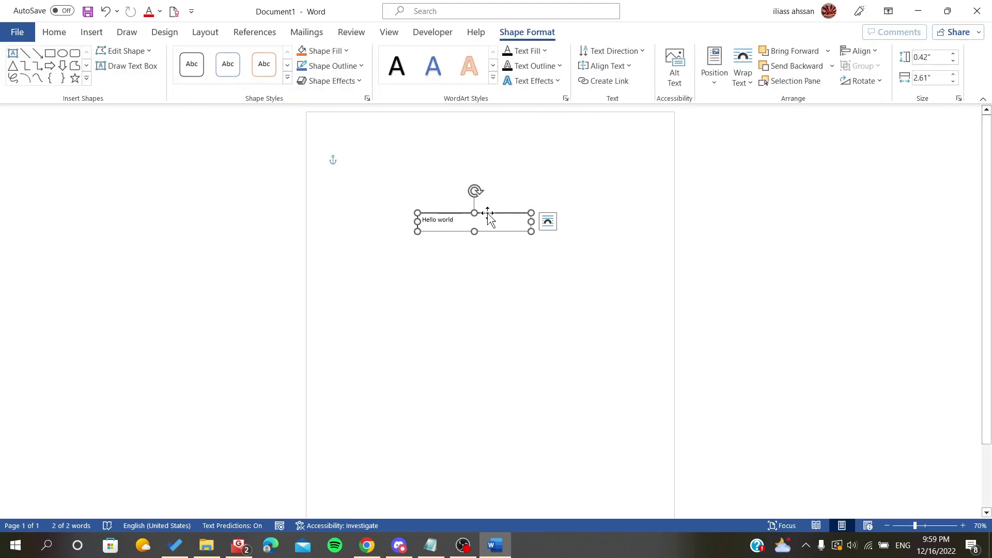
click(490, 254)
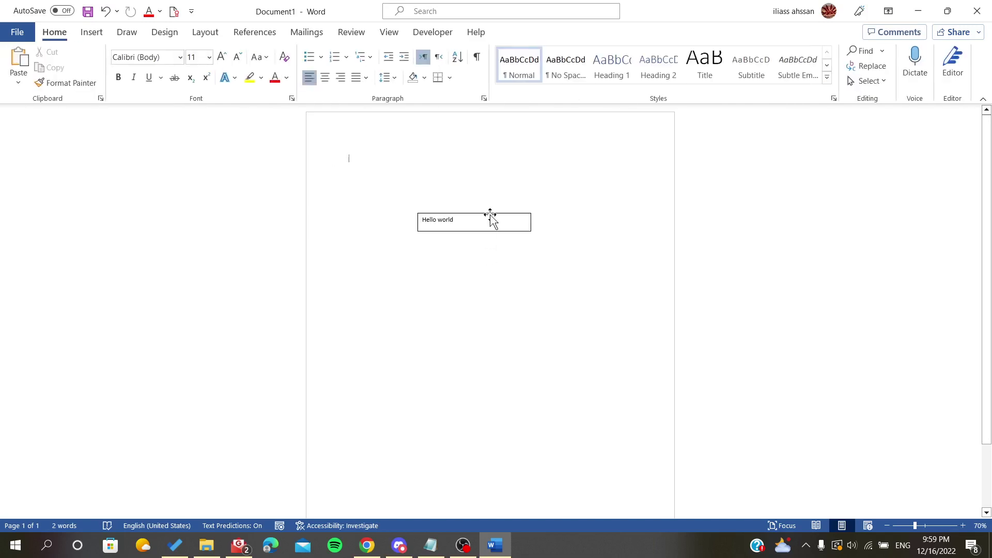
click(490, 216)
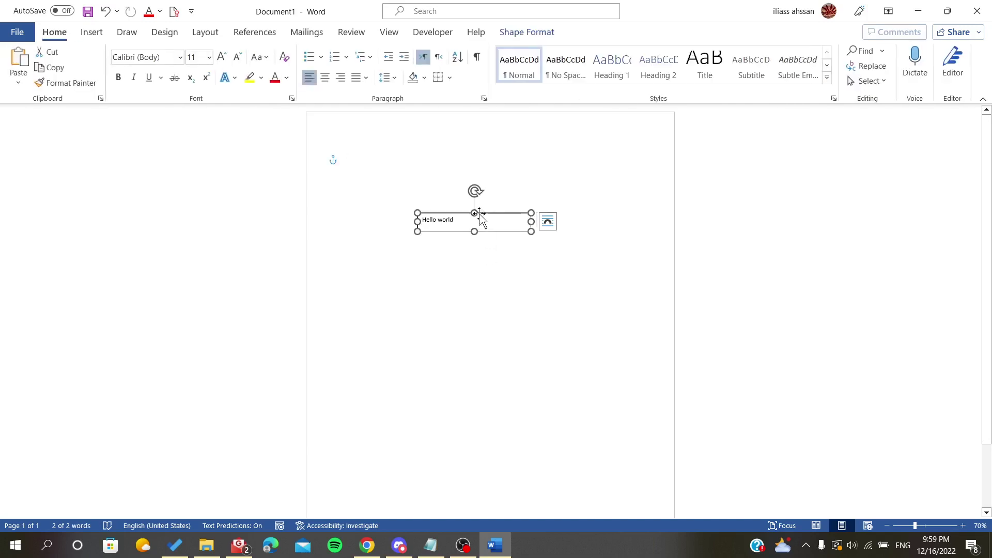
click(516, 37)
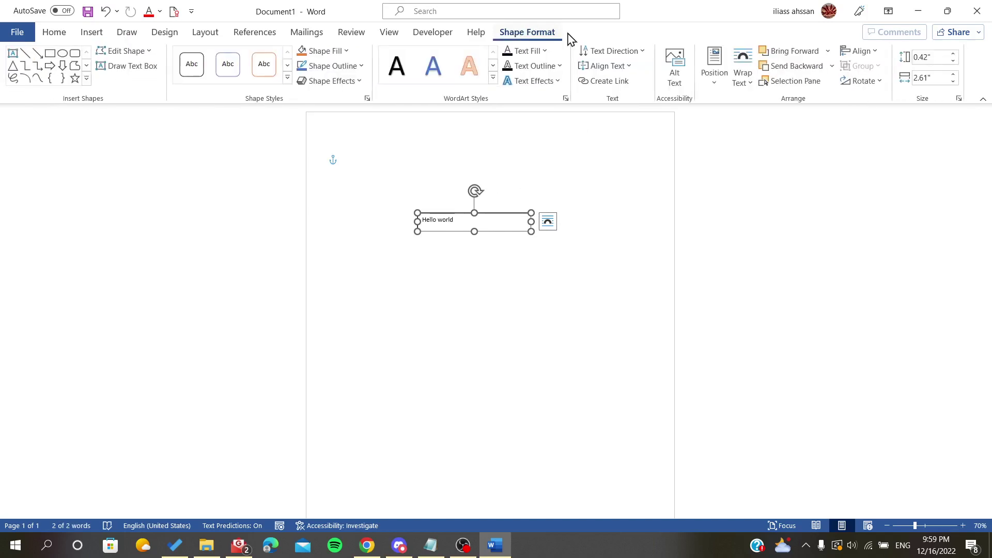
click(859, 81)
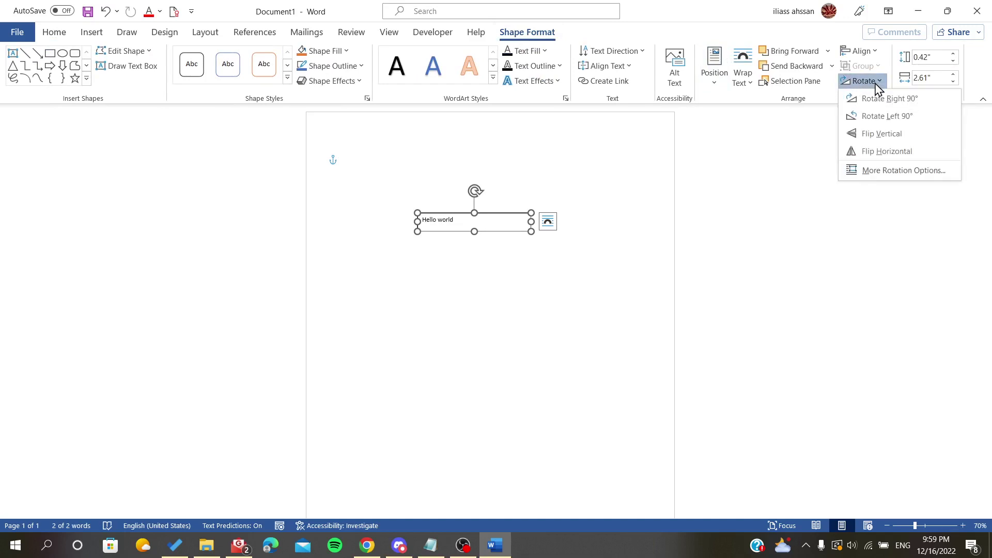
click(887, 136)
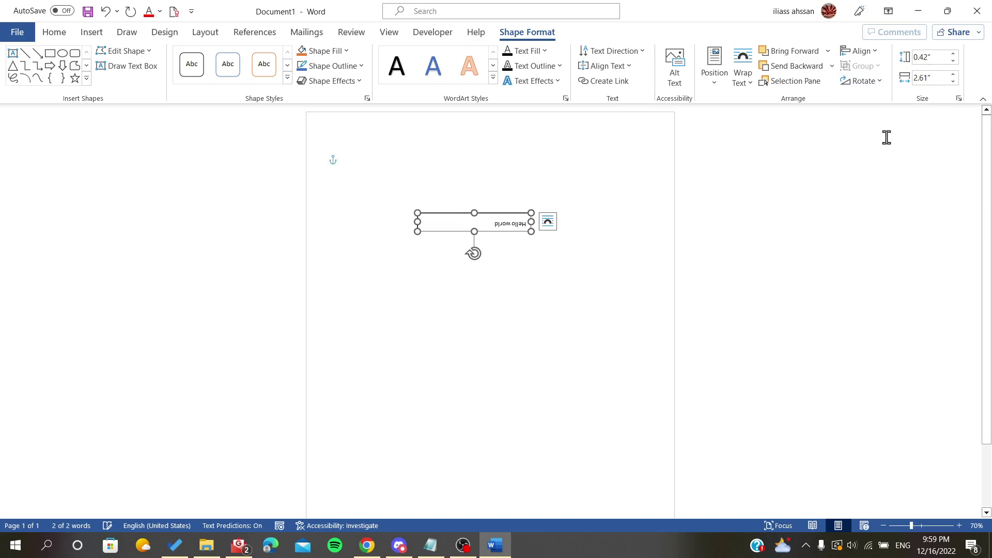
key(ctrl+z)
click(870, 85)
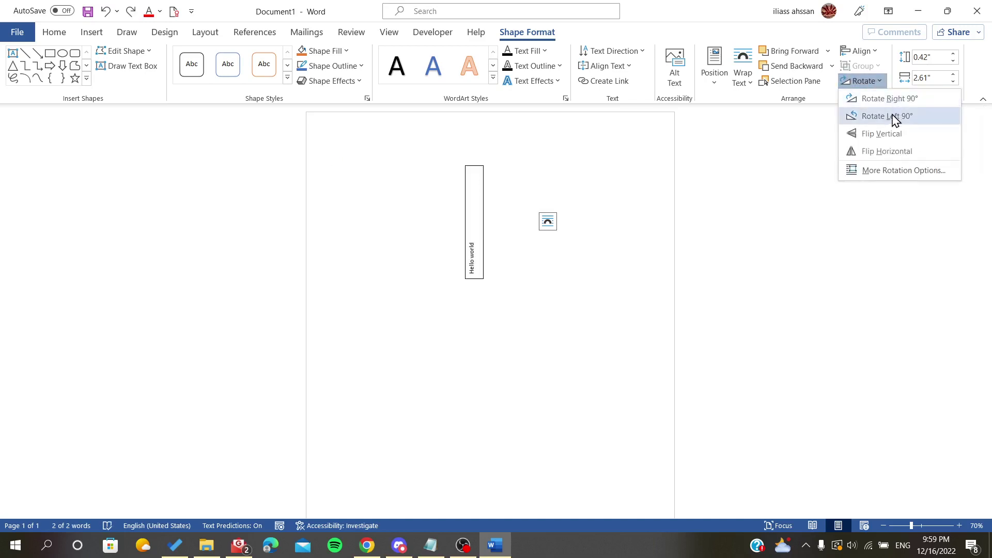
click(897, 101)
click(863, 81)
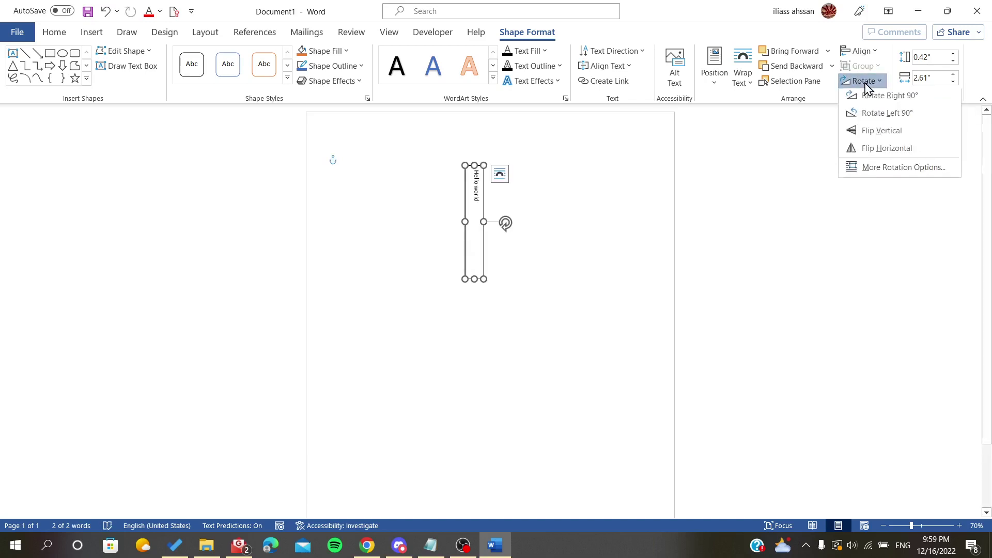
click(889, 99)
key(ctrl+z)
key(ctrl+z)
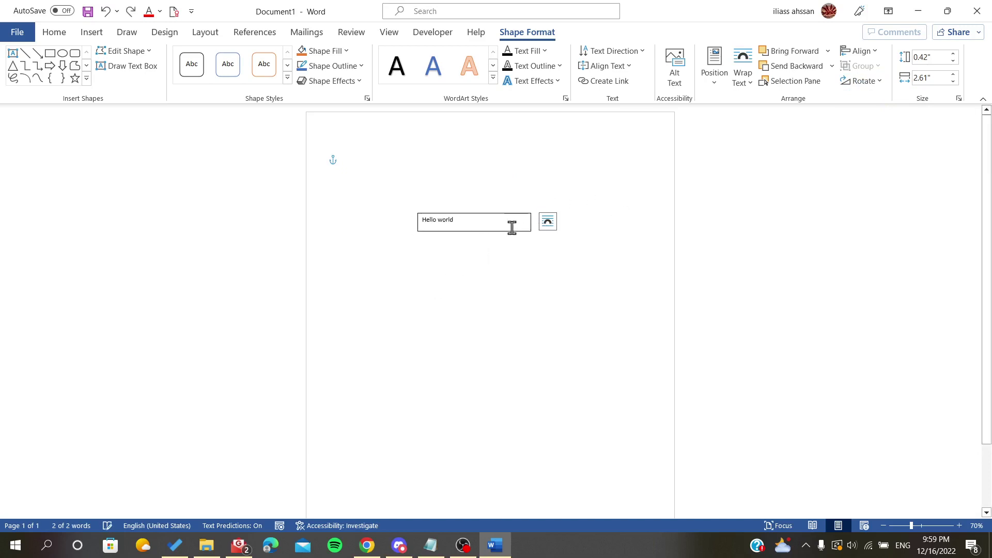
- Set the text box's Rotation to 180 in the Layout dialog's Size tab
right_click(463, 215)
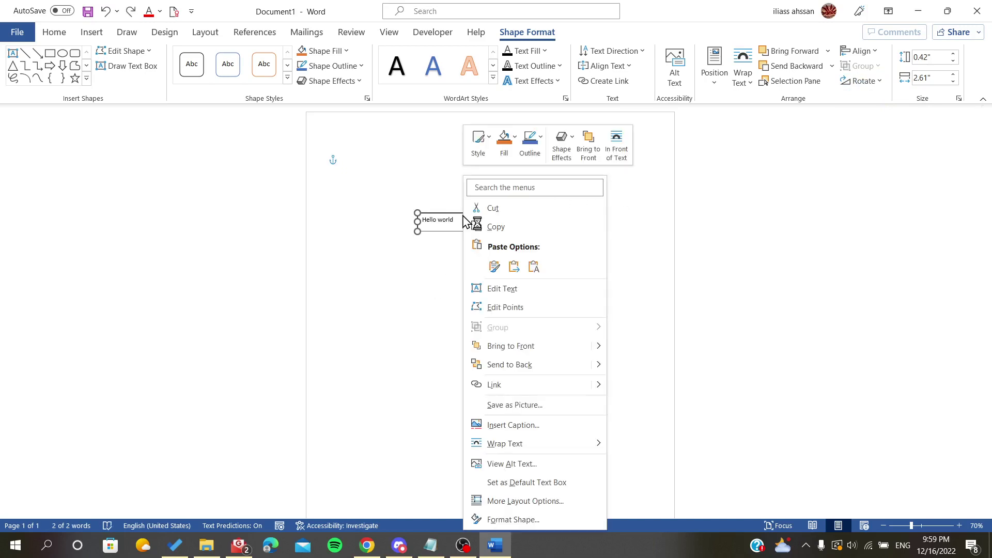
click(548, 504)
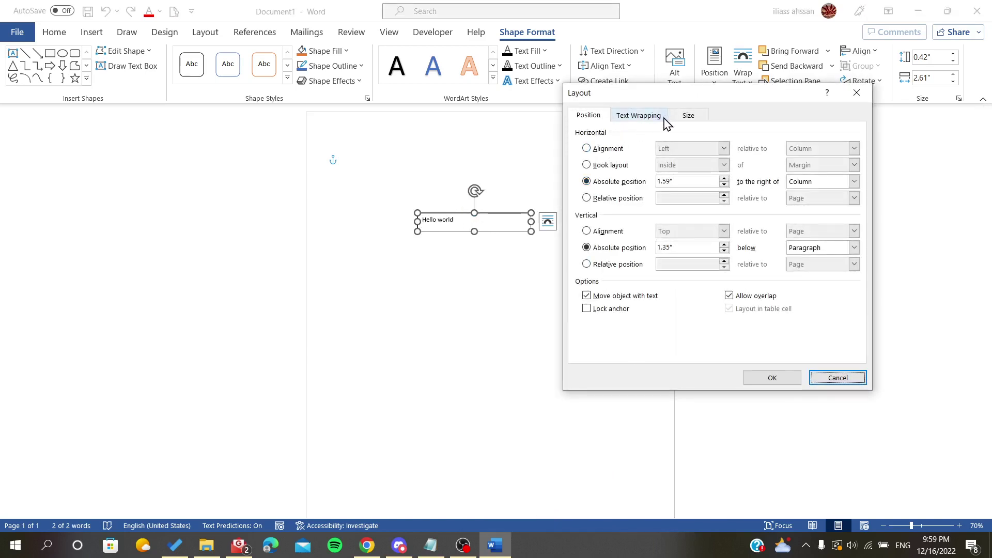
click(595, 120)
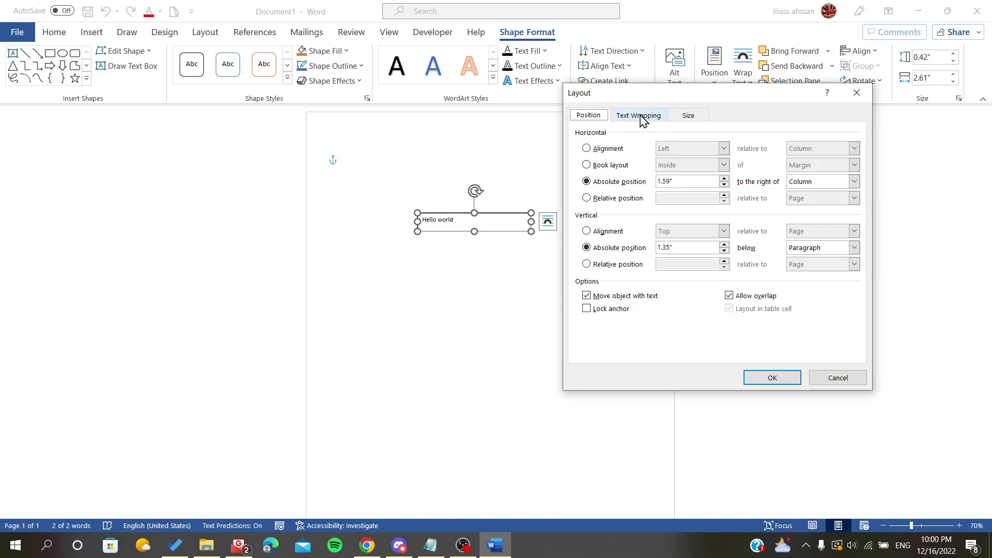
click(688, 116)
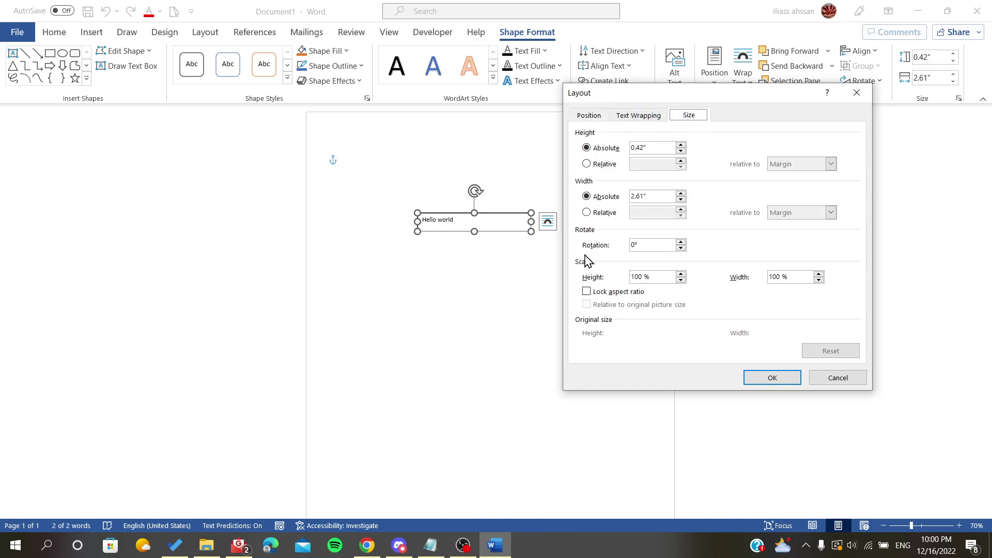
click(681, 245)
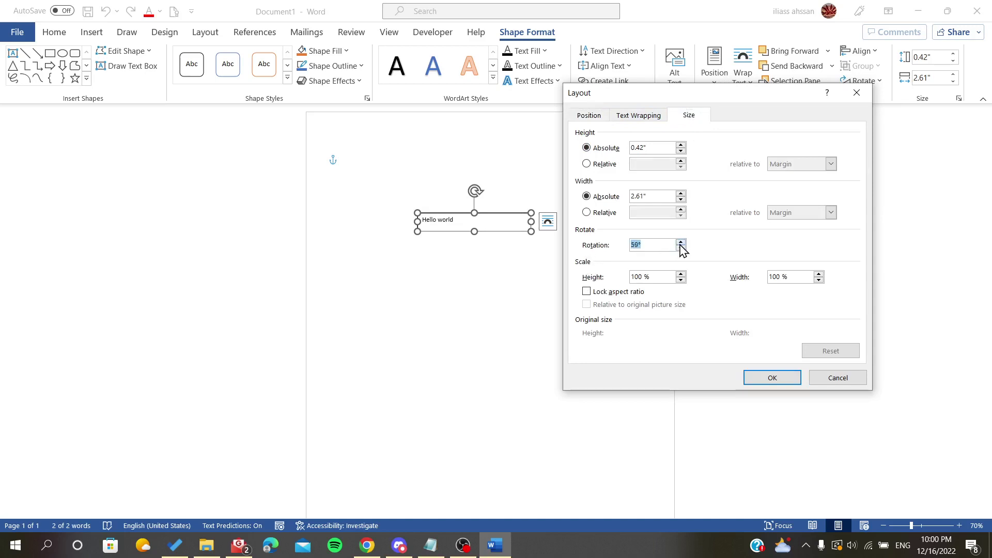
click(681, 243)
text(180)
click(765, 380)
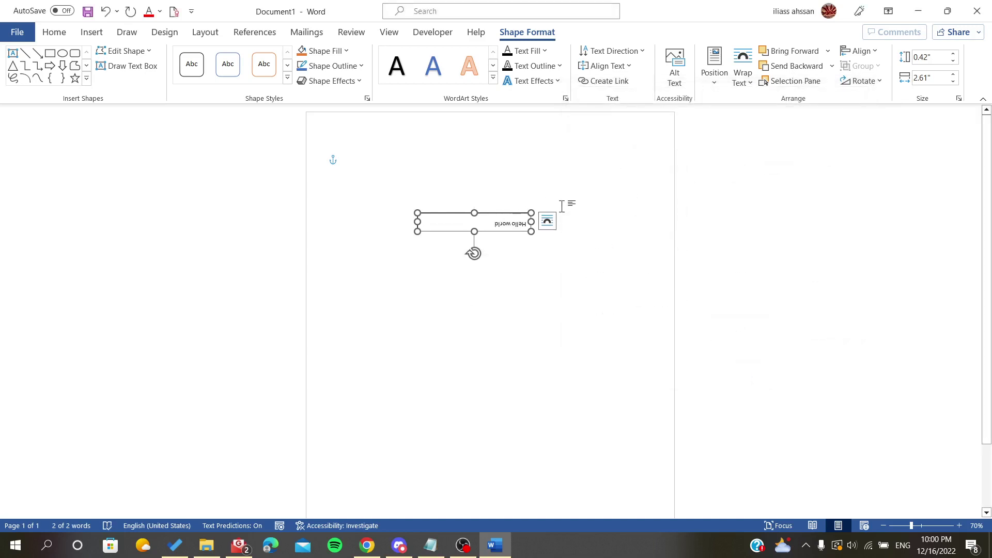
- Review the box's Layout & Properties and 3-D Rotation settings in Format Shape, then close the pane
right_click(488, 219)
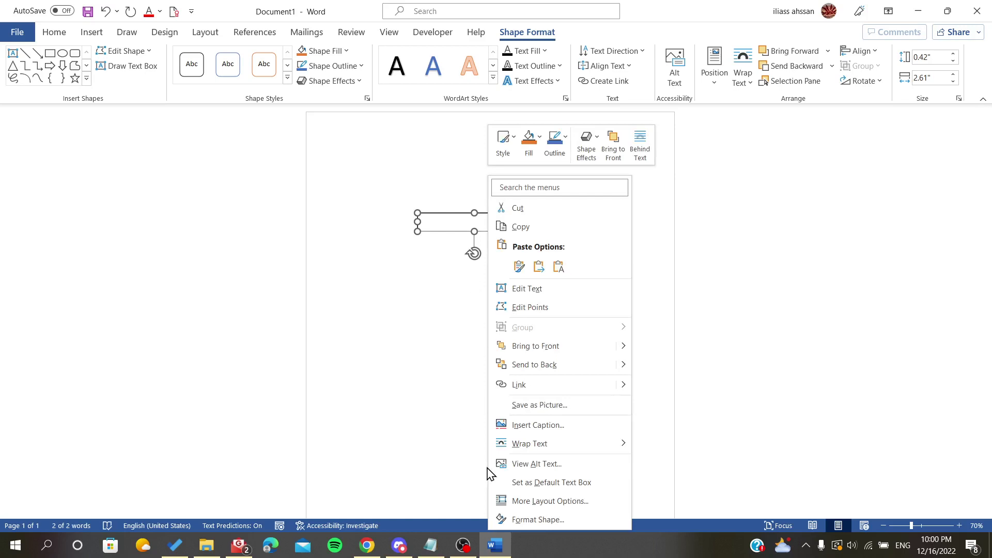
click(518, 517)
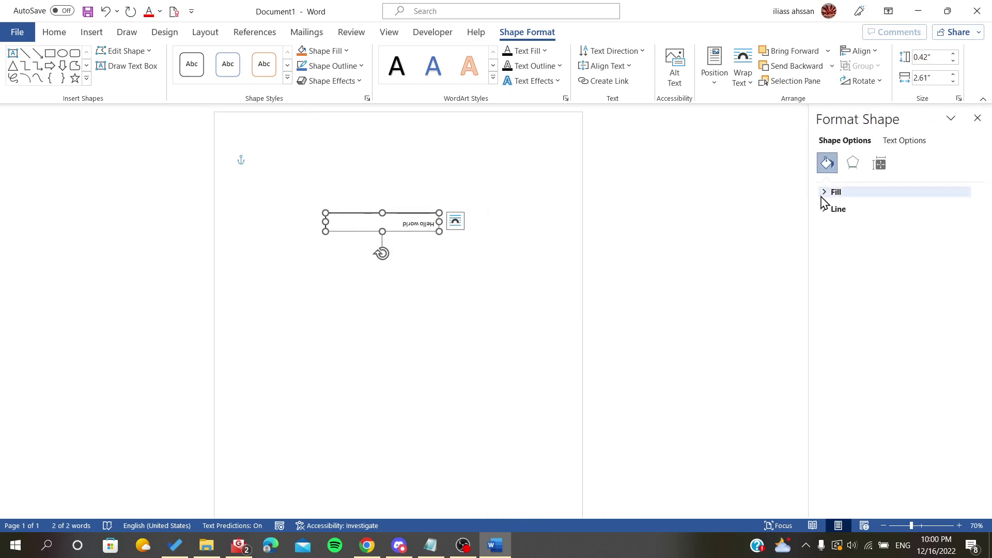
click(879, 164)
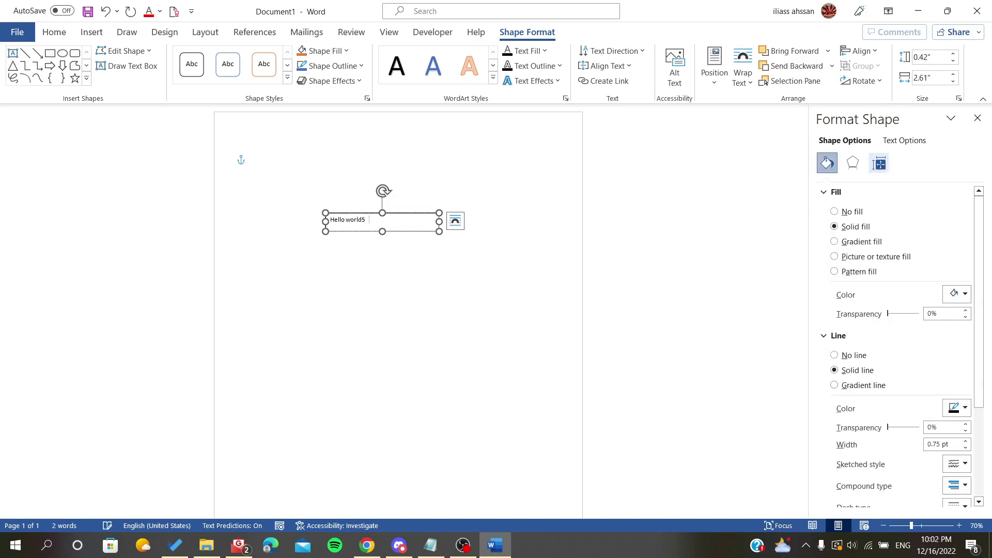
click(879, 164)
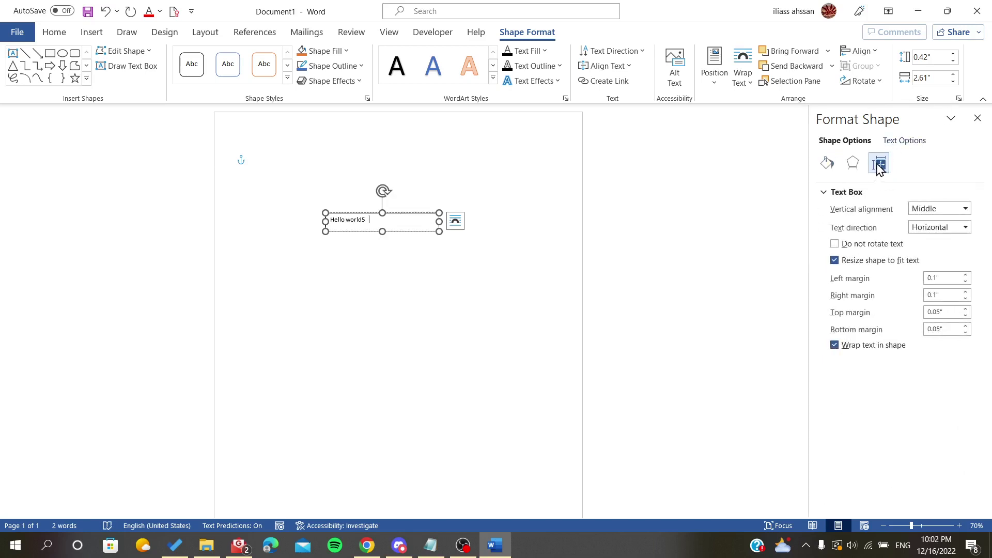
click(853, 163)
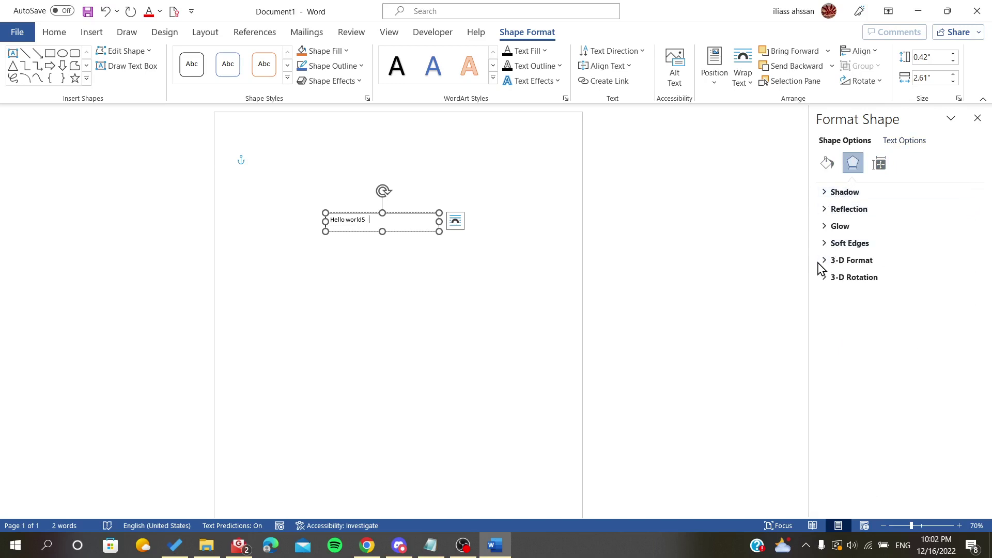
click(848, 277)
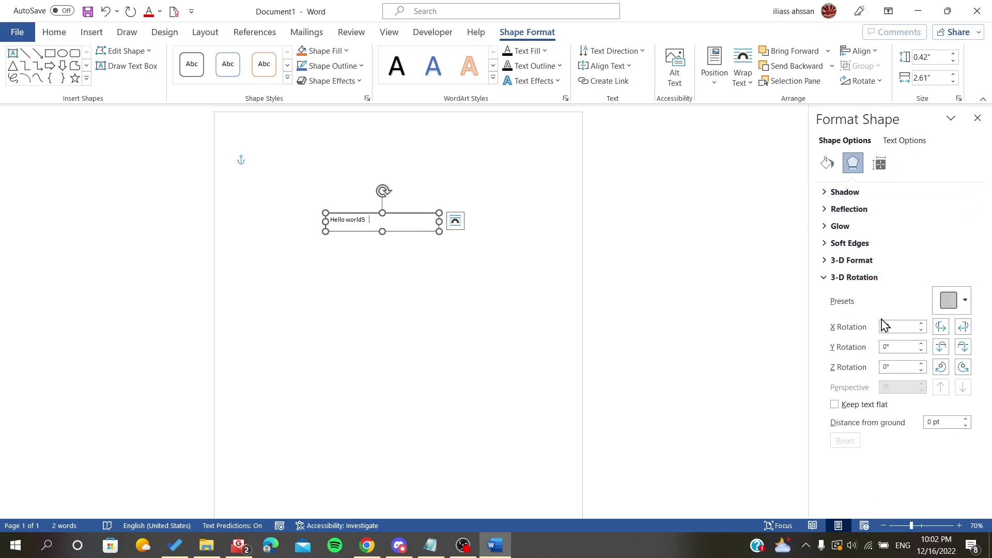
click(977, 118)
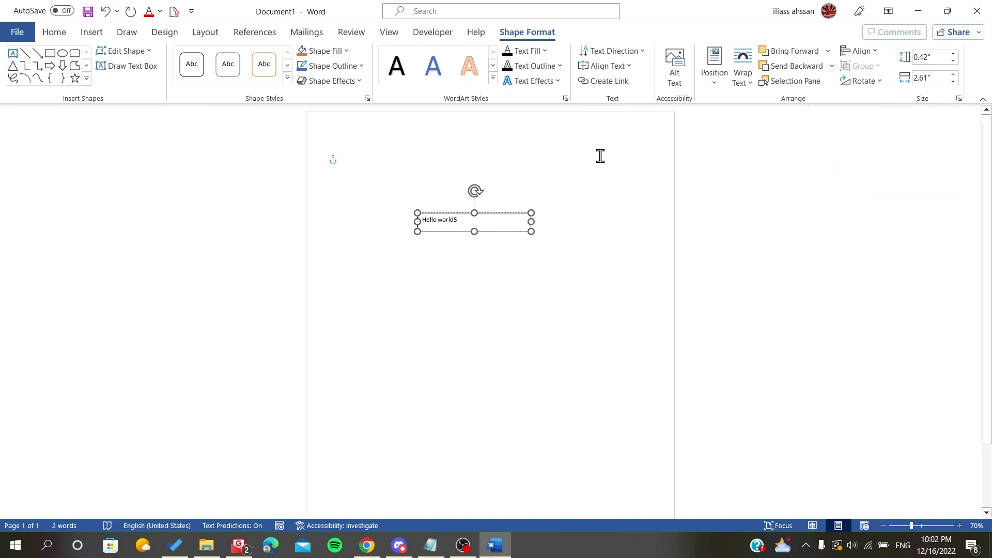